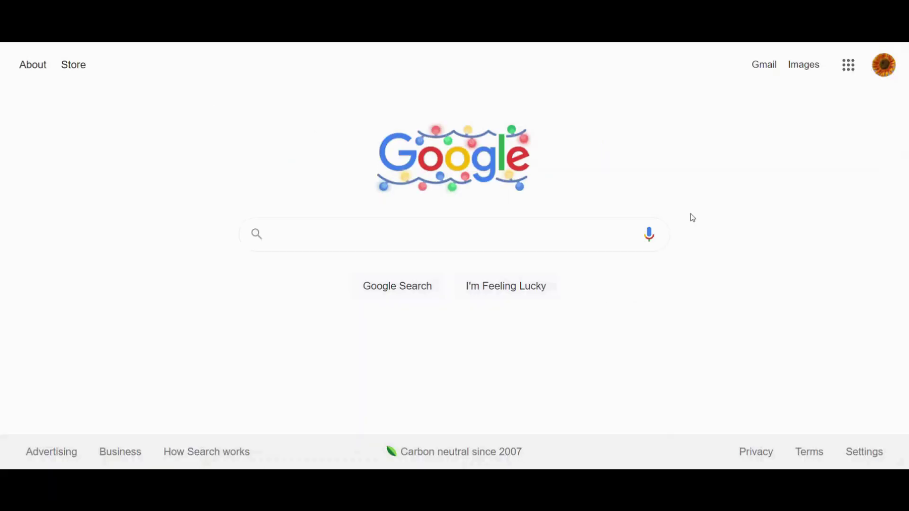
# Search Google for 'tor browser' and download the Windows installer from torproject.org
pyautogui.click(325, 238)
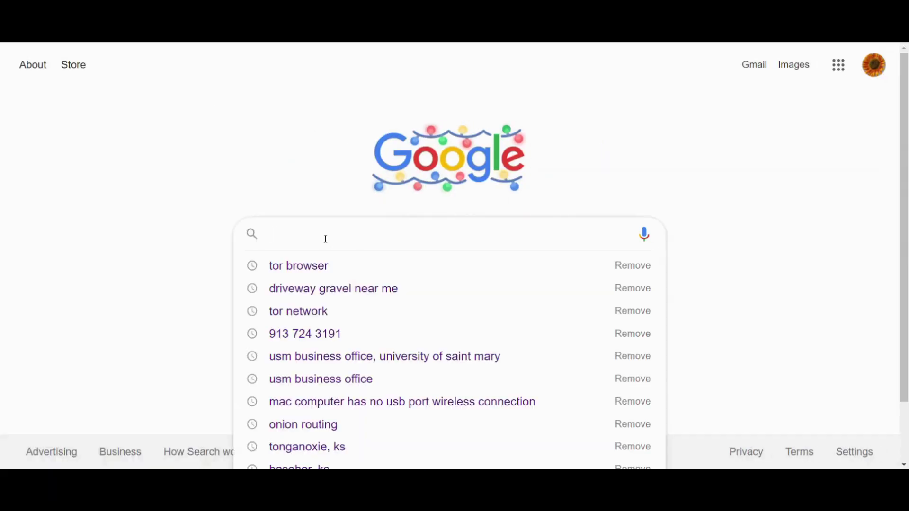
pyautogui.write('tor')
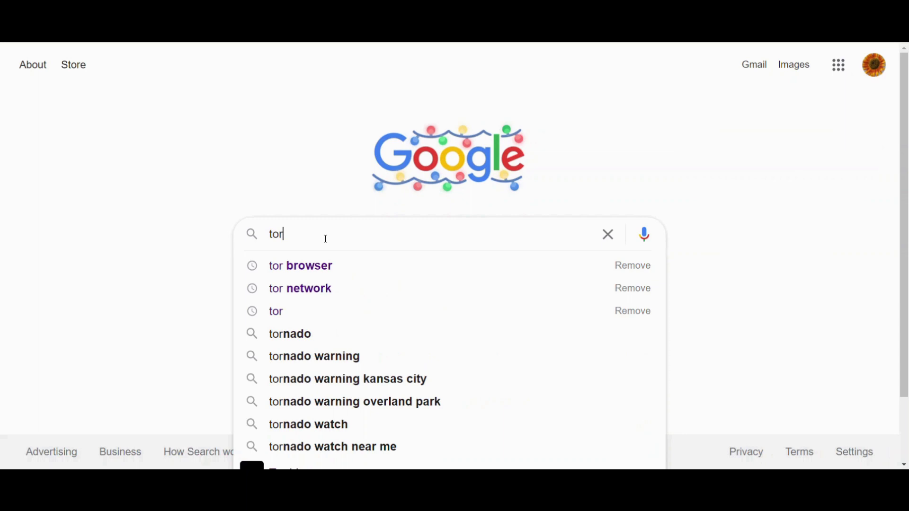
pyautogui.click(314, 266)
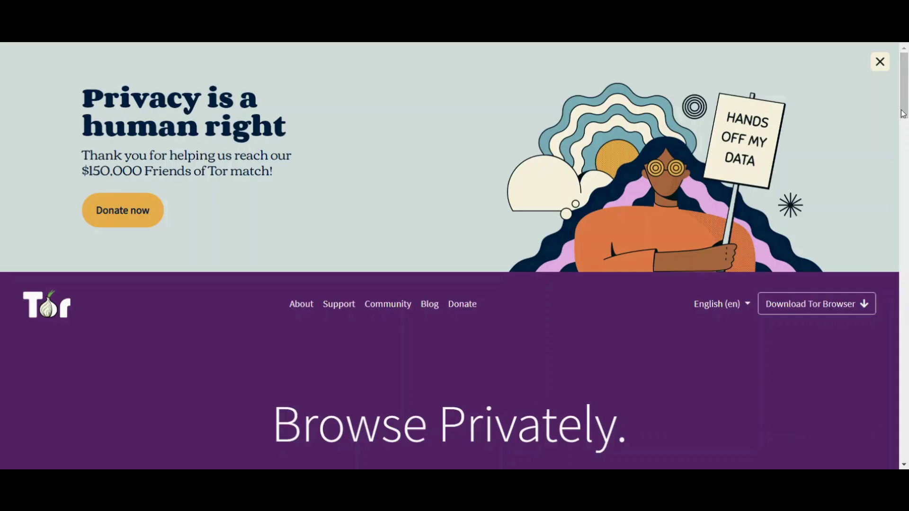
pyautogui.moveTo(906, 113); pyautogui.dragTo(906, 141)
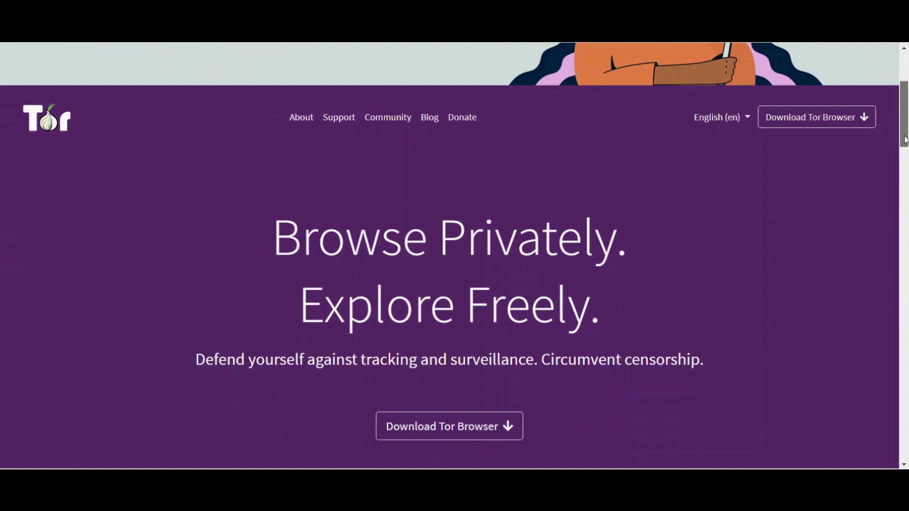
pyautogui.click(457, 426)
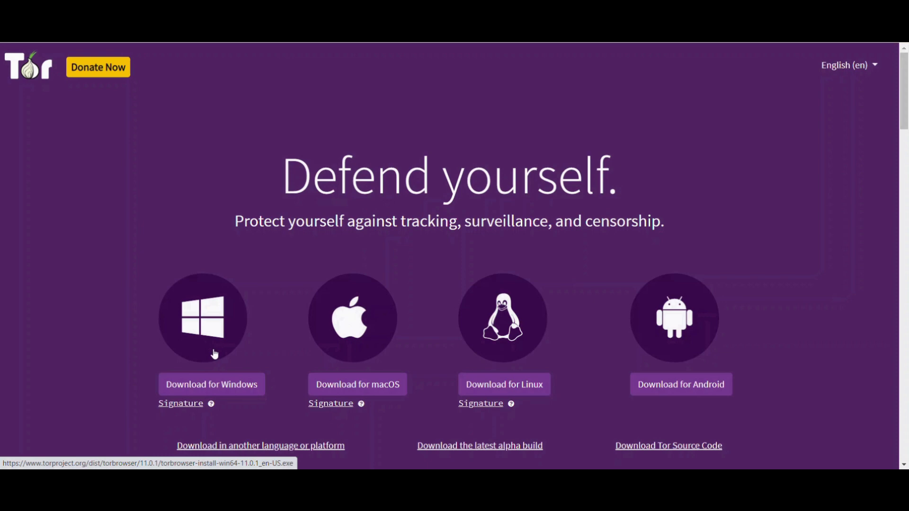
pyautogui.click(219, 386)
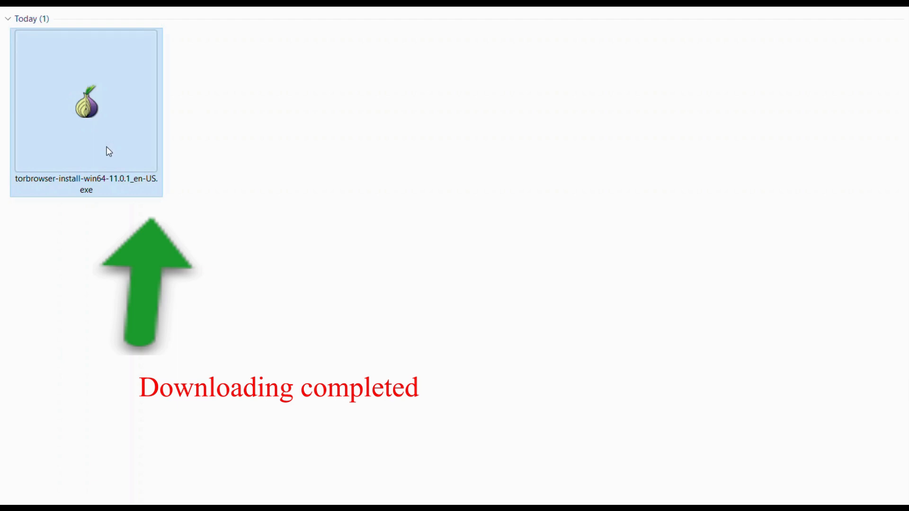
# Run torbrowser-install-win64-11.0.1_en-US.exe in English and install to the suggested Desktop folder
pyautogui.doubleClick(110, 151)
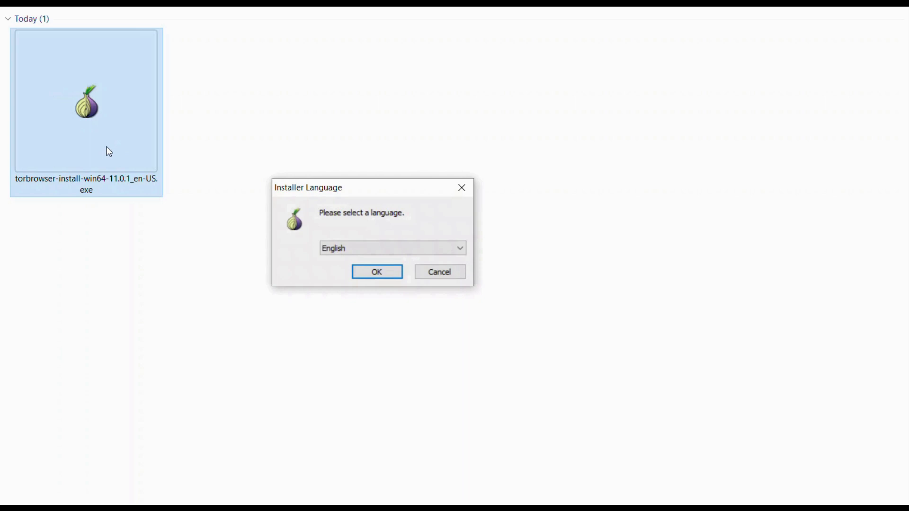
pyautogui.click(370, 269)
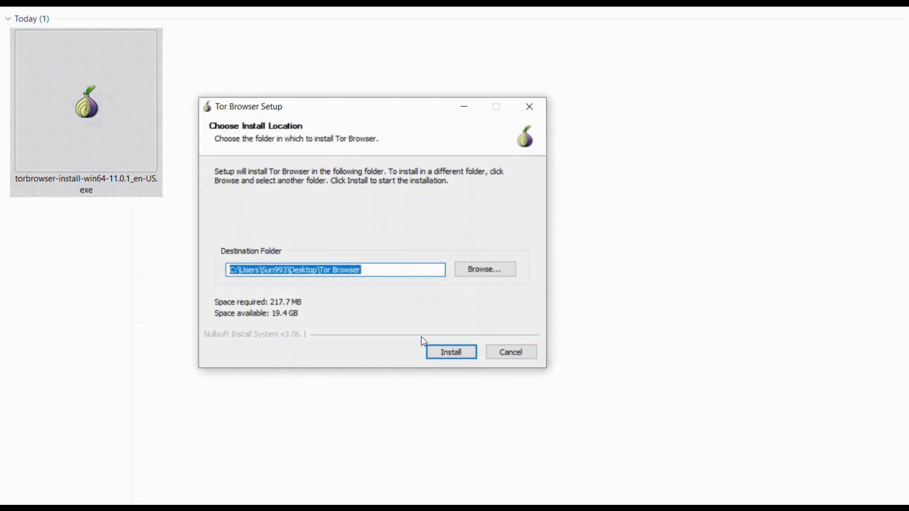
pyautogui.click(452, 355)
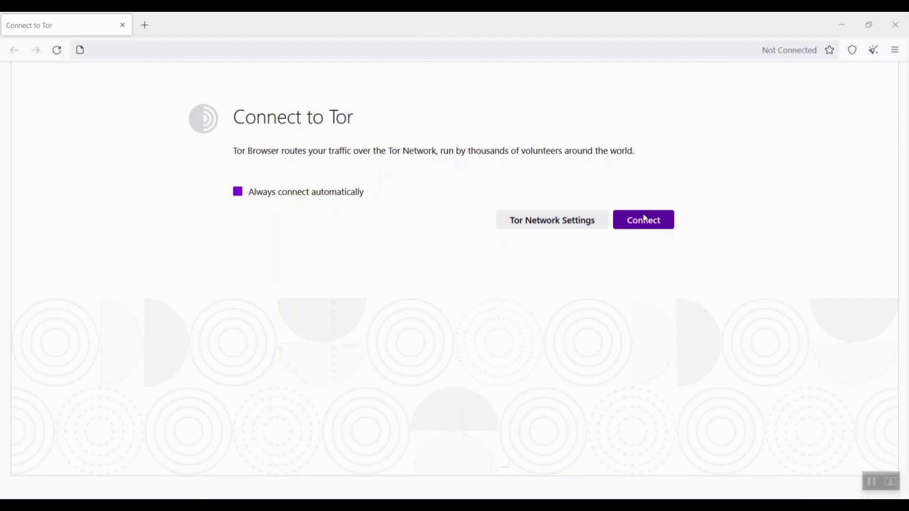
# Connect to the Tor network from the Connect to Tor screen
pyautogui.click(644, 227)
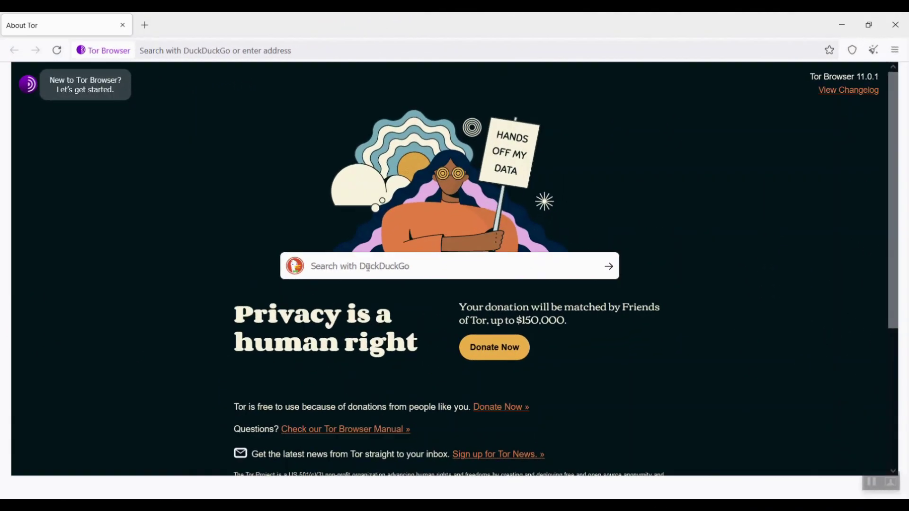
# Change the security level from Standard to Safest in Privacy & Security settings
pyautogui.click(852, 50)
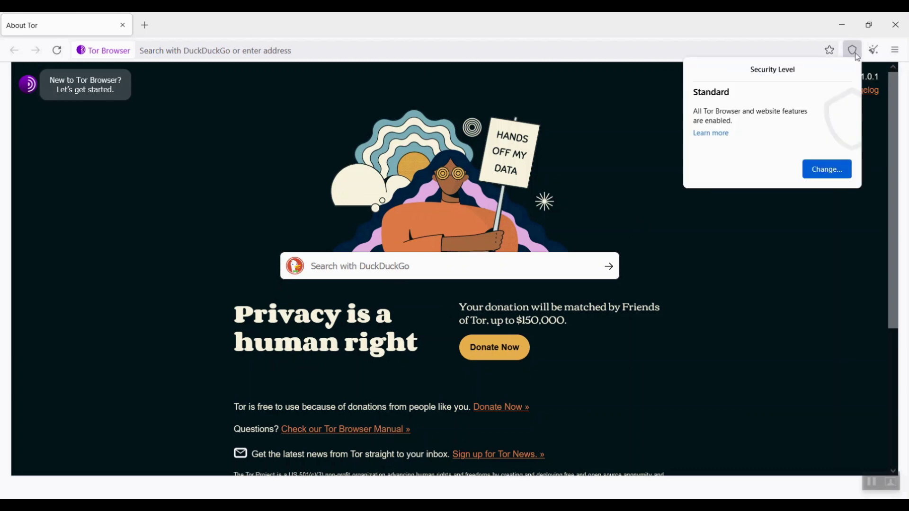
pyautogui.click(823, 170)
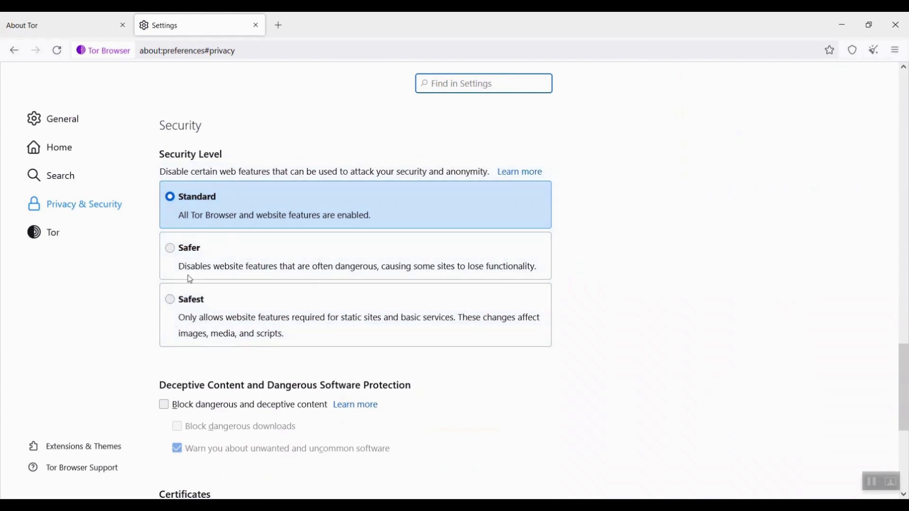
pyautogui.click(175, 304)
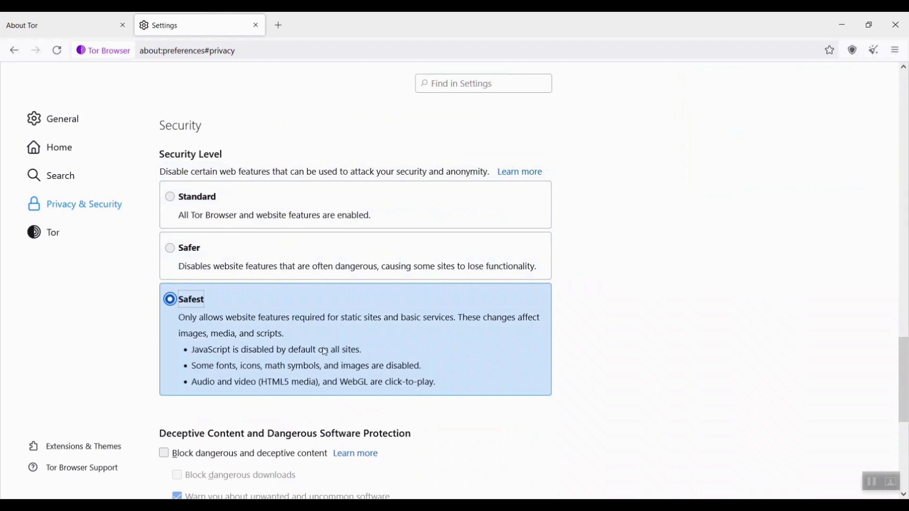
pyautogui.scroll(-3, 325, 350)
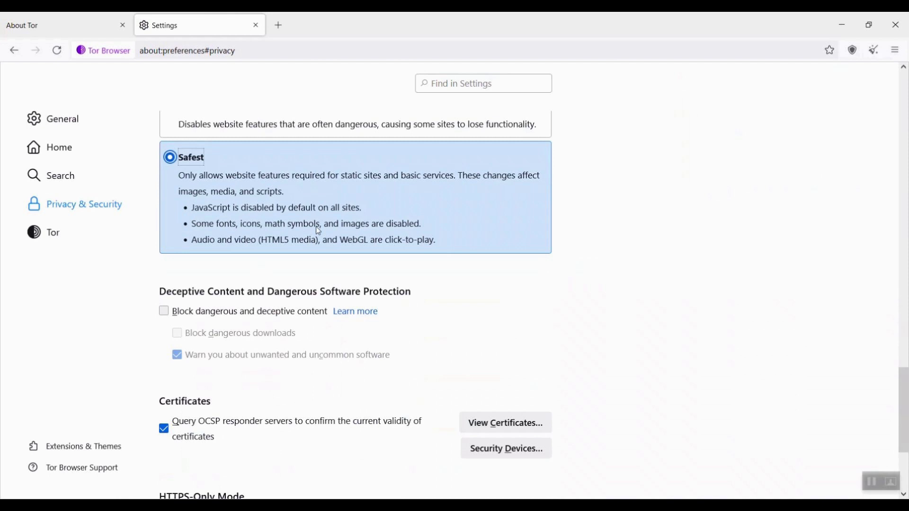
# Load check.torproject.org to confirm the browser is configured to use Tor
pyautogui.scroll(9, 319, 232)
pyautogui.click(250, 50)
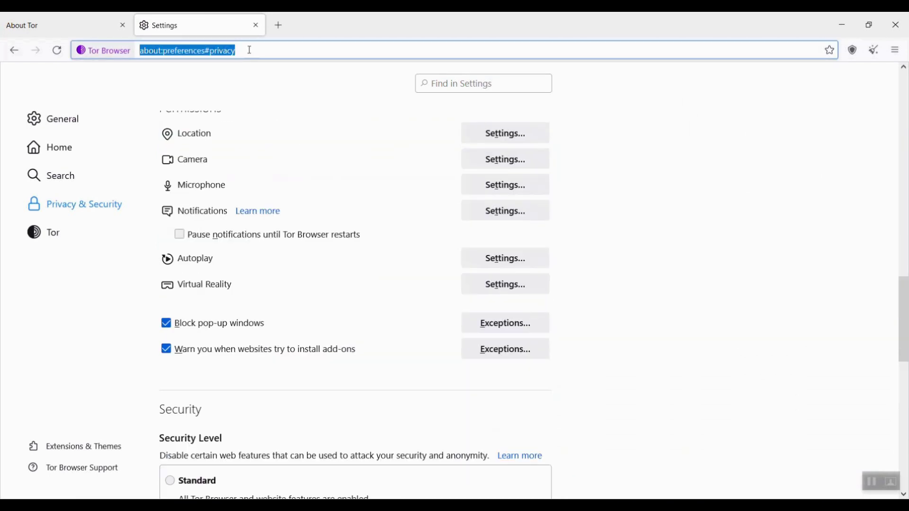
pyautogui.write('check.')
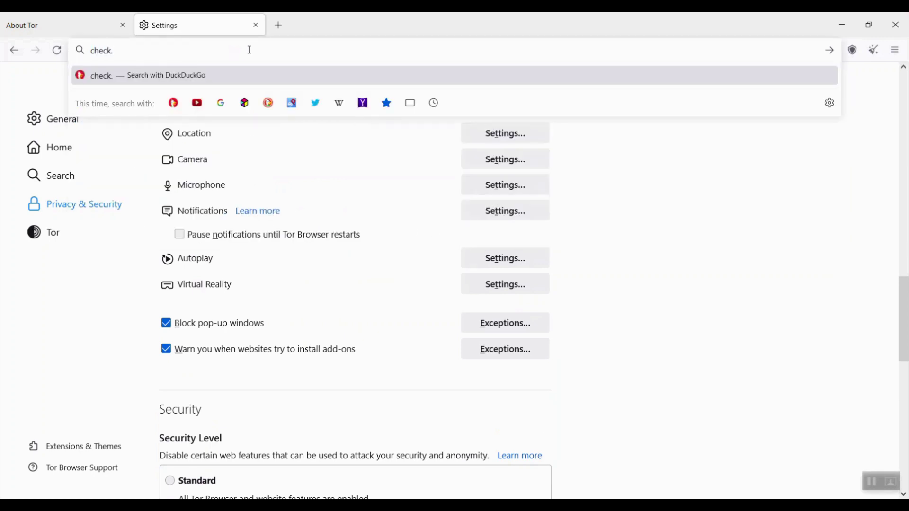
pyautogui.write('torproject')
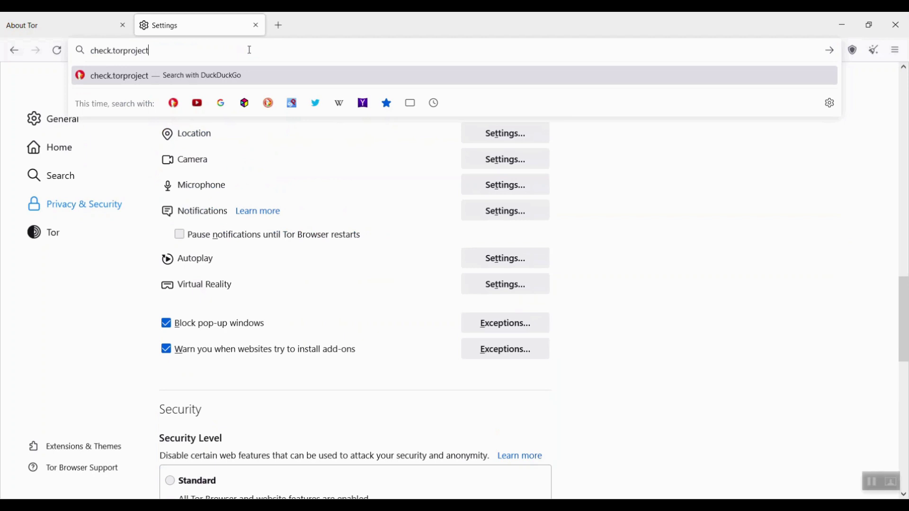
pyautogui.write('.org')
pyautogui.press('Return')
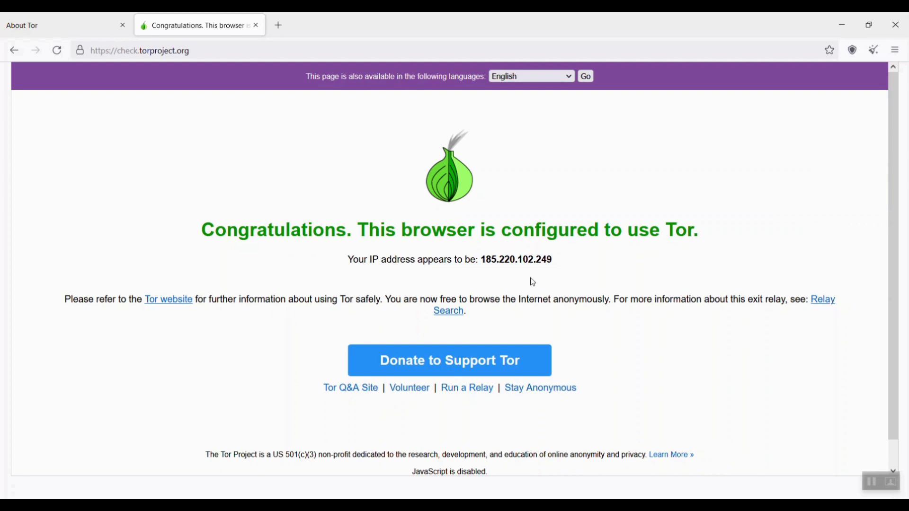
# Request a new circuit for check.torproject.org three times, reaching exit IP 5.2.70.192
pyautogui.click(80, 50)
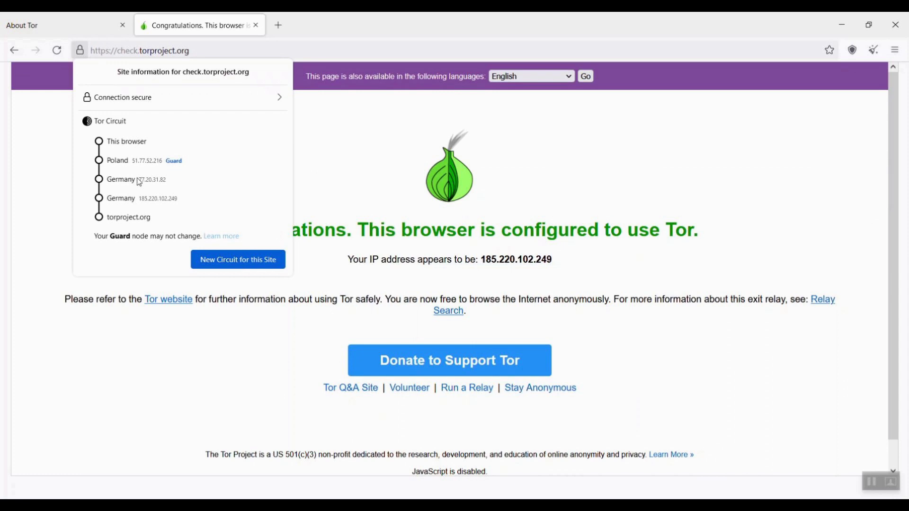
pyautogui.click(220, 257)
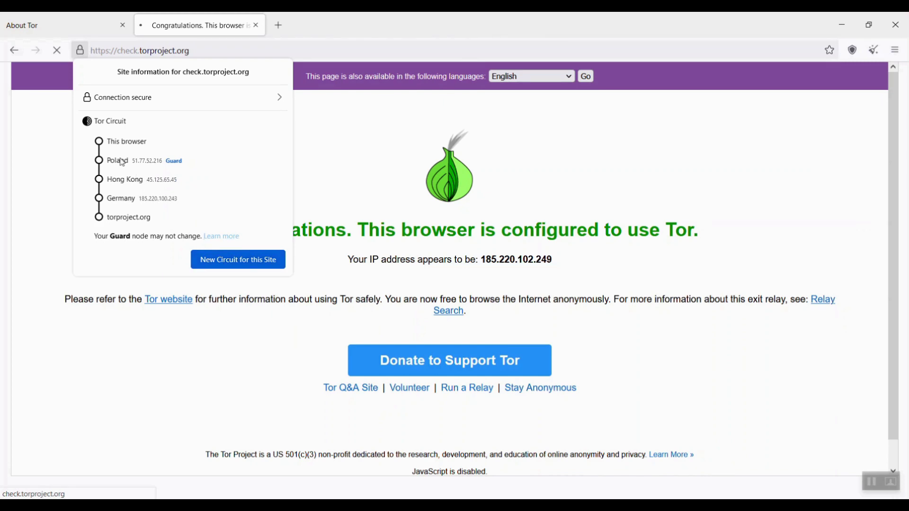
pyautogui.click(258, 260)
pyautogui.click(230, 260)
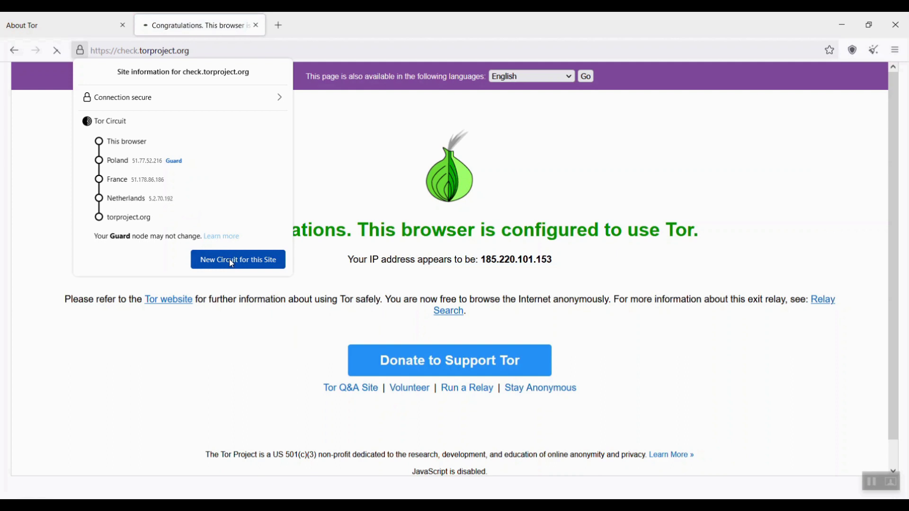
pyautogui.click(322, 203)
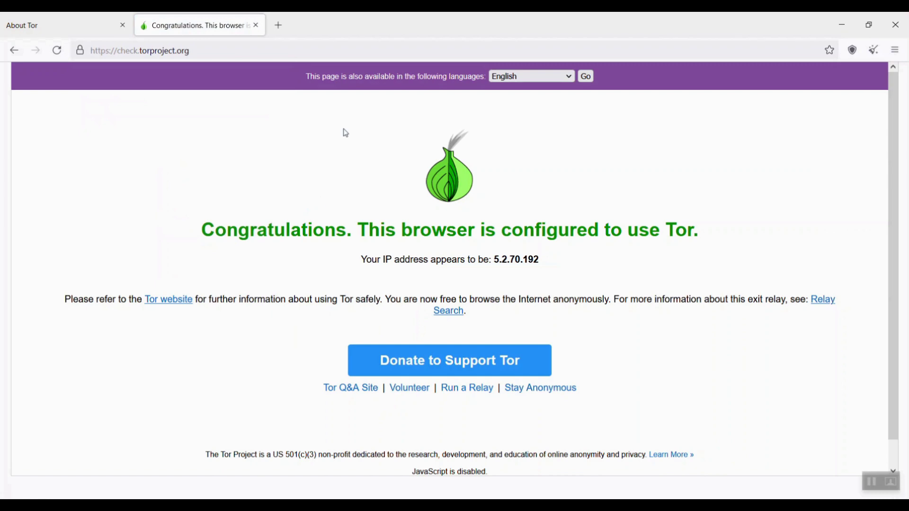
# Search DuckDuckGo for 'breaking news' from the address bar and scroll the results
pyautogui.click(198, 53)
pyautogui.press('BackSpace')
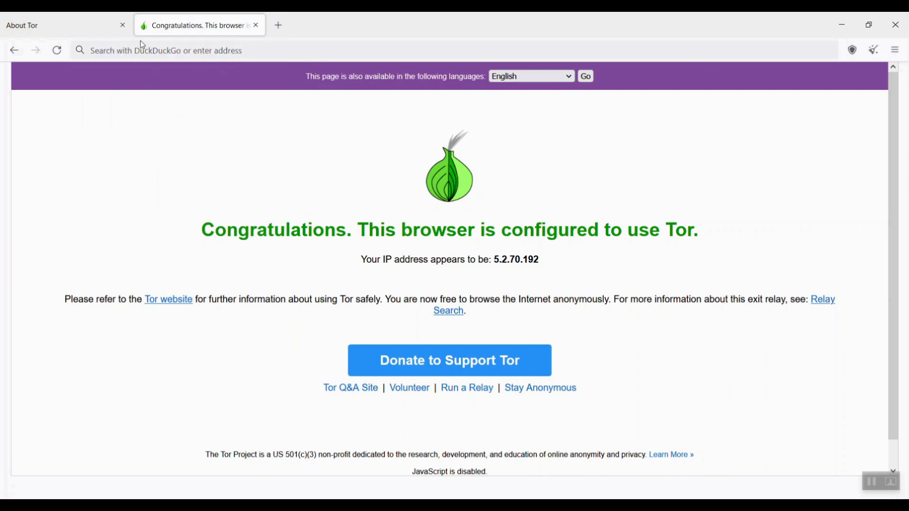
pyautogui.click(142, 50)
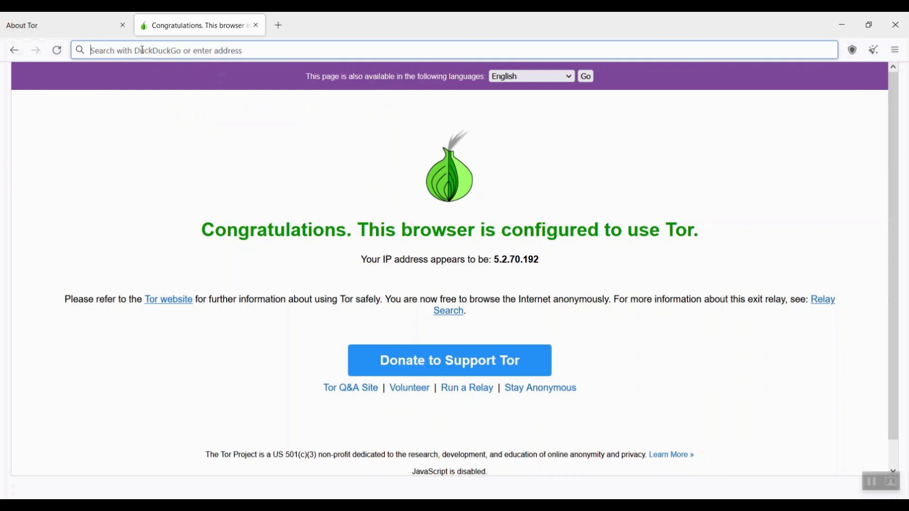
pyautogui.write('breaking news')
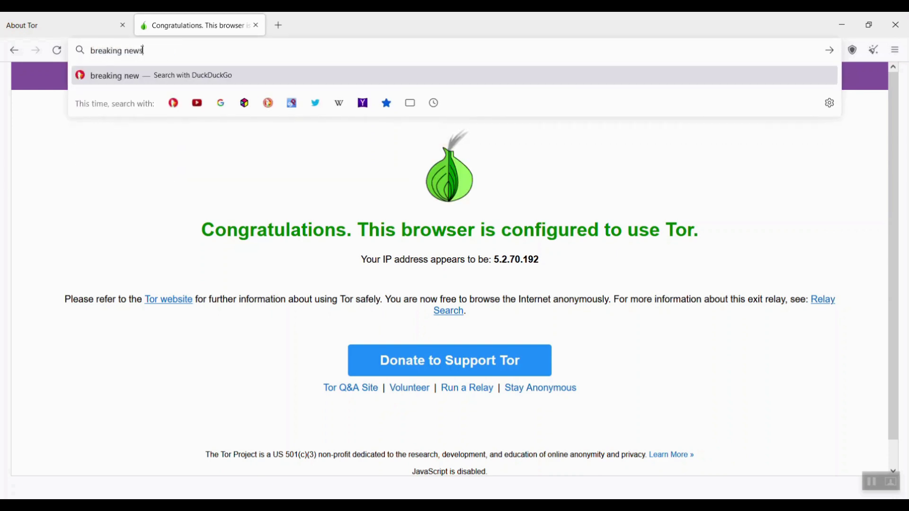
pyautogui.press('Return')
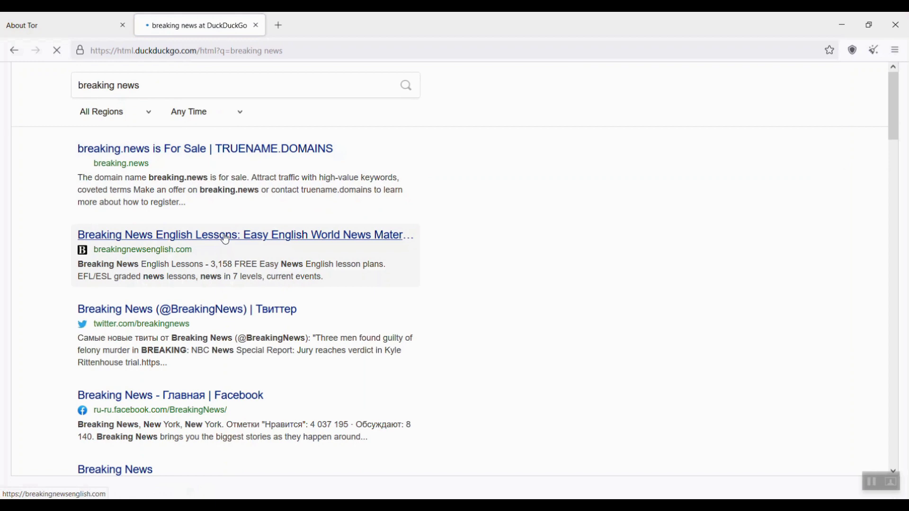
pyautogui.scroll(-5, 225, 237)
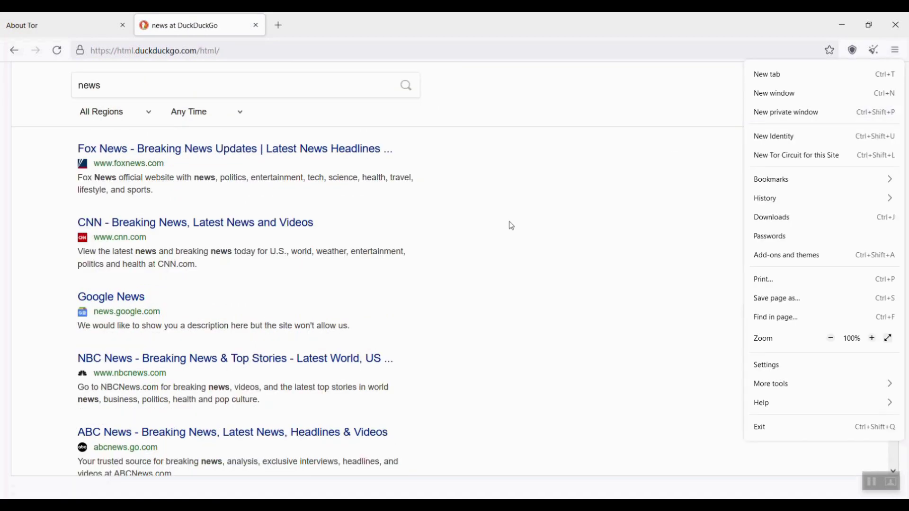
# Open History from the ≡ menu, showing that recent history is empty
pyautogui.click(510, 226)
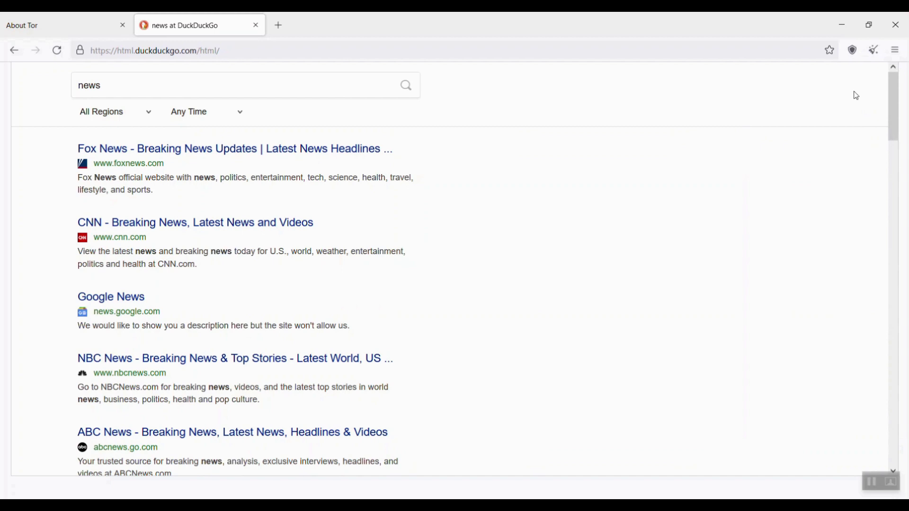
pyautogui.click(895, 50)
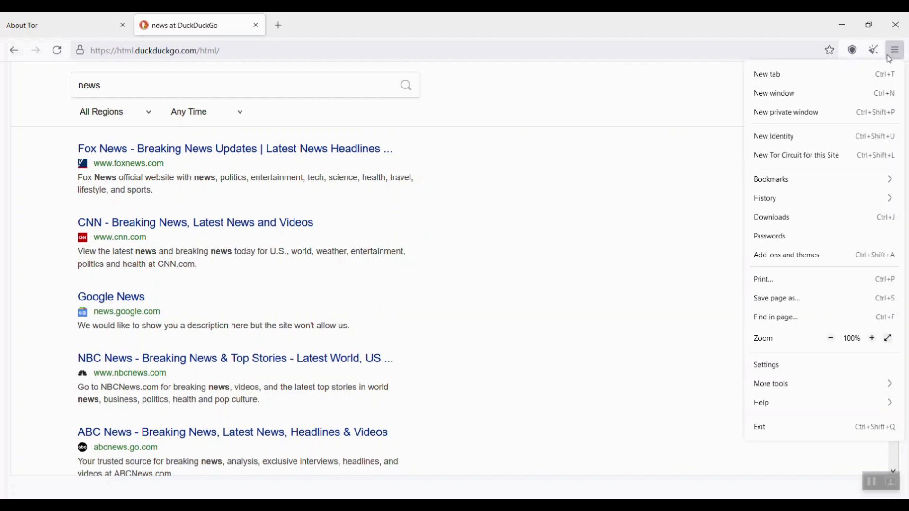
pyautogui.click(784, 202)
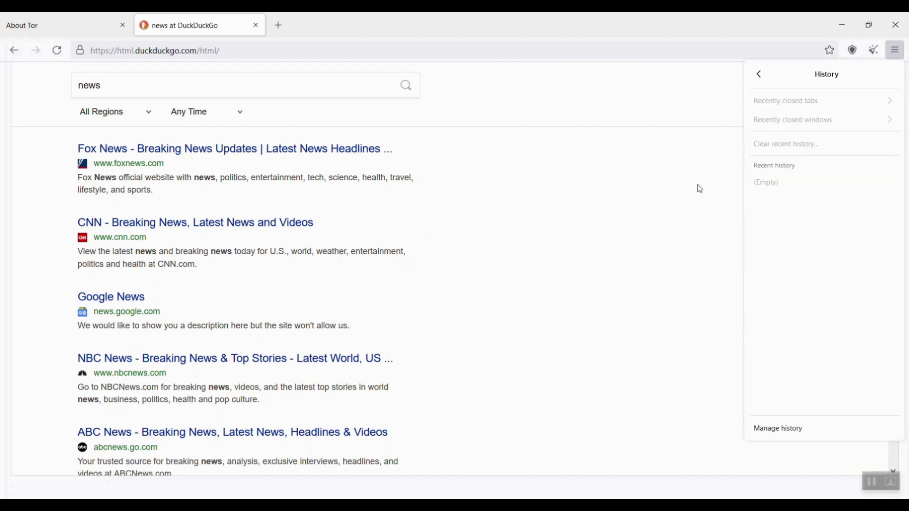